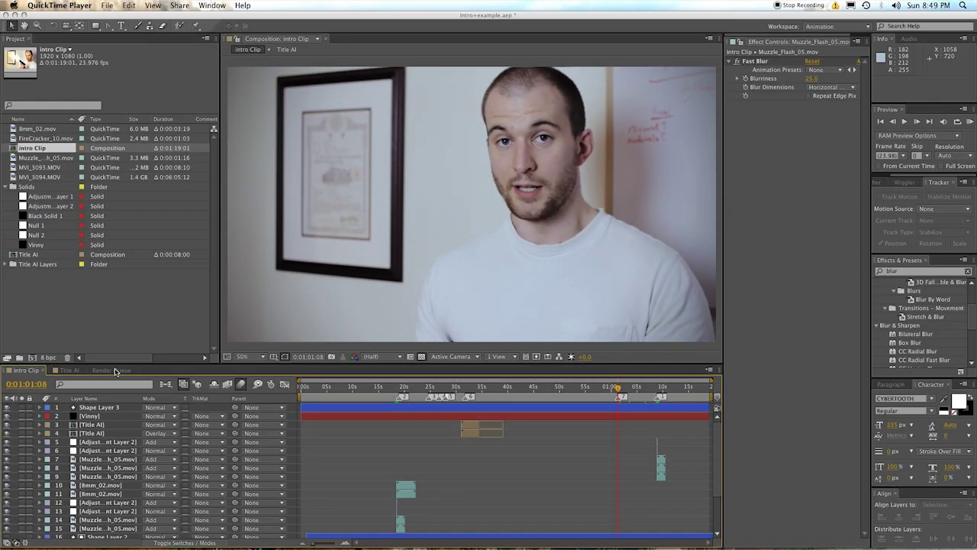
Step: Return to the intro Clip timeline and queue it as a third Lossless render item, intro Clip.mov
left_click(115, 371)
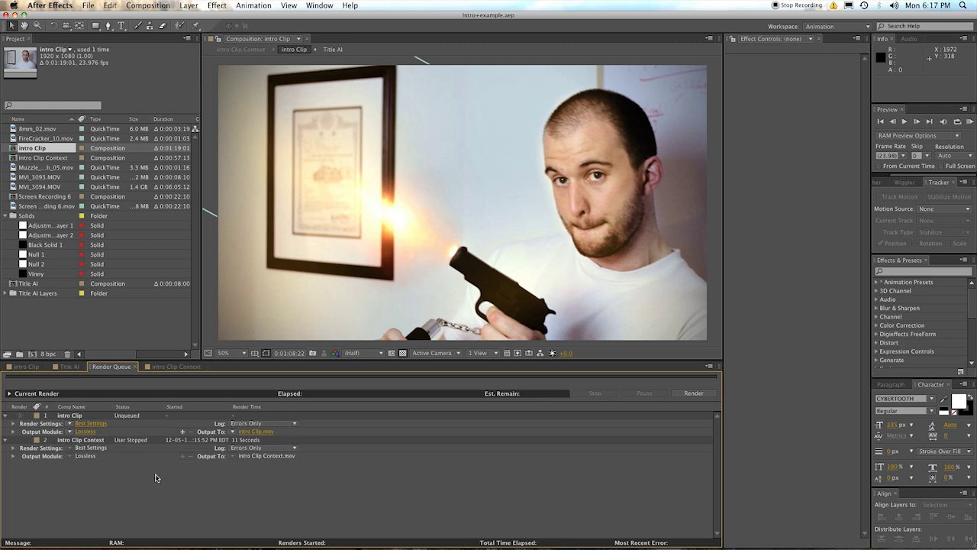
left_click(35, 367)
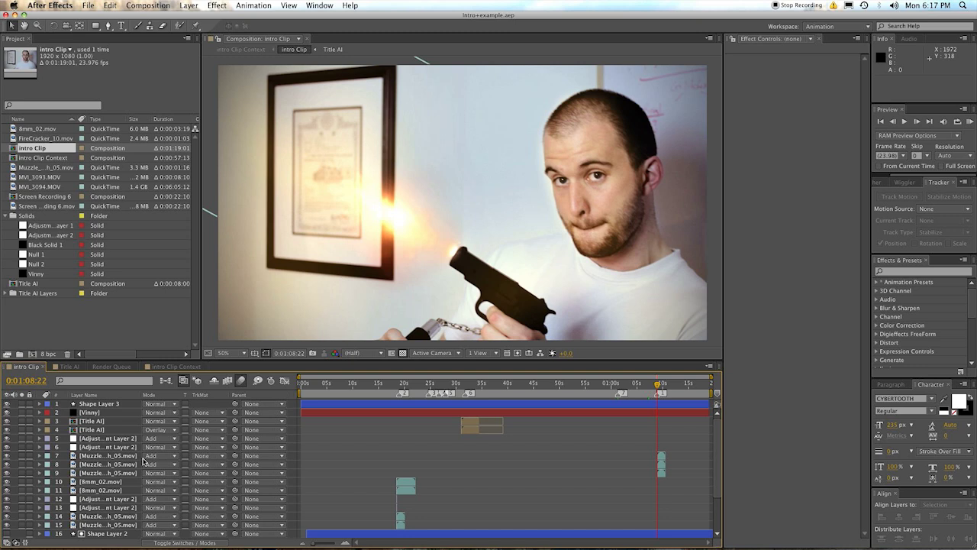
left_click(166, 6)
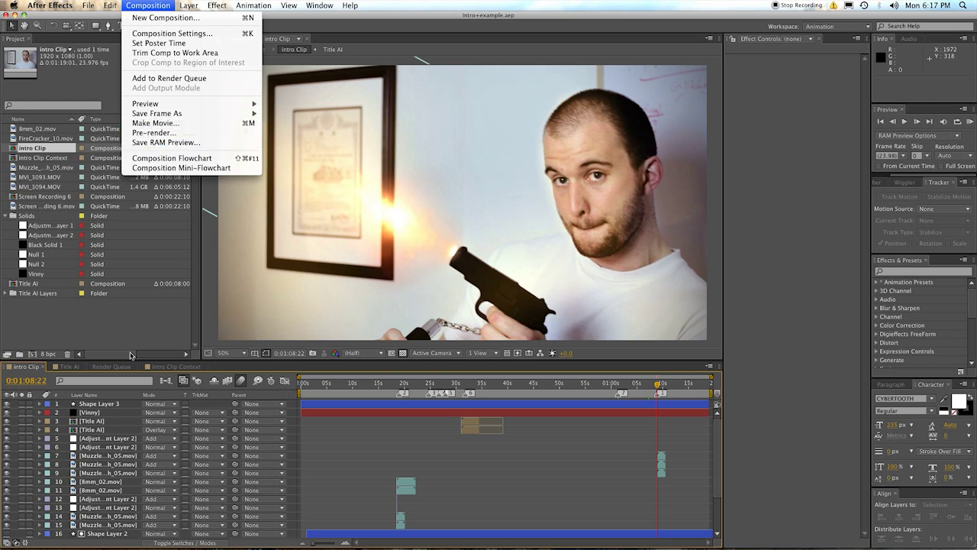
left_click(148, 5)
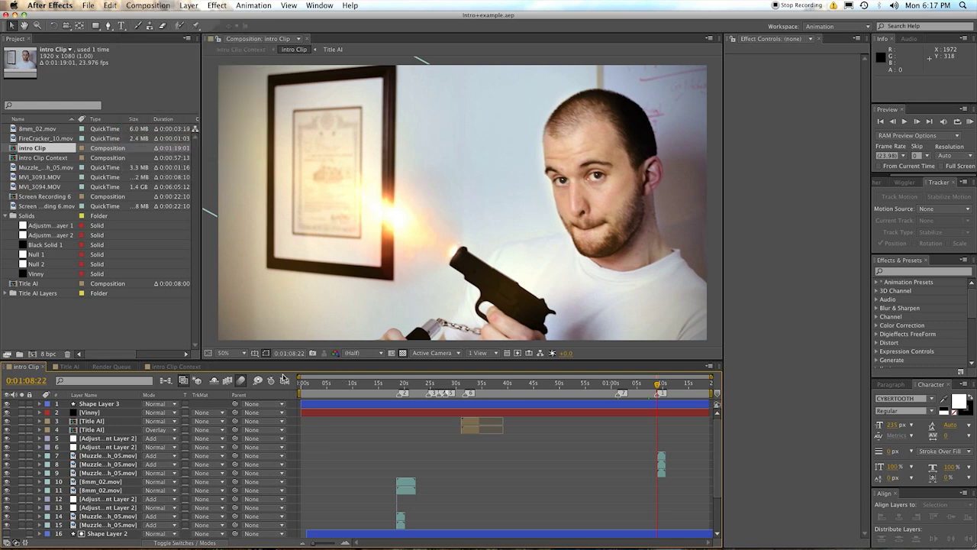
key("super+m")
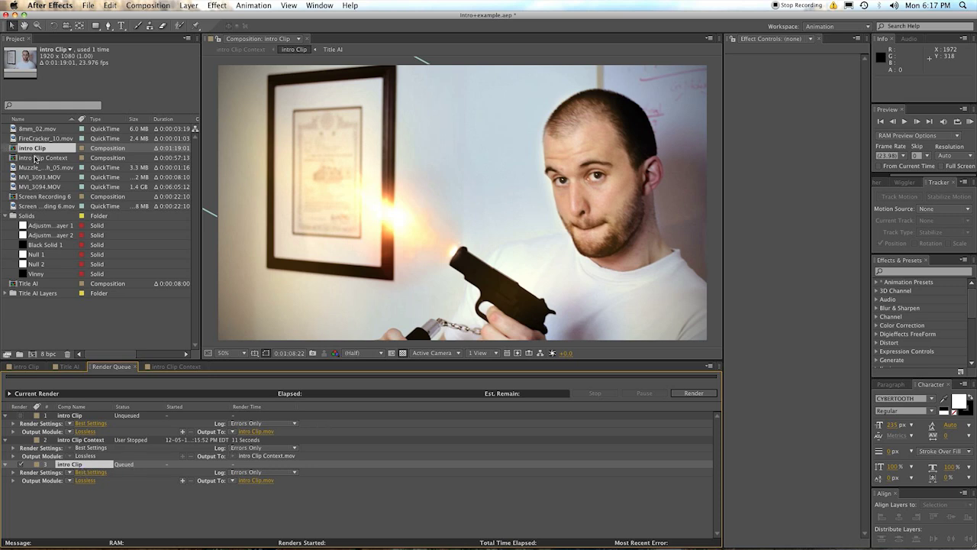
Step: Drag intro Clip, intro Clip Context and Screen Recording 6 into the render queue and enlarge the panel
left_click(34, 158)
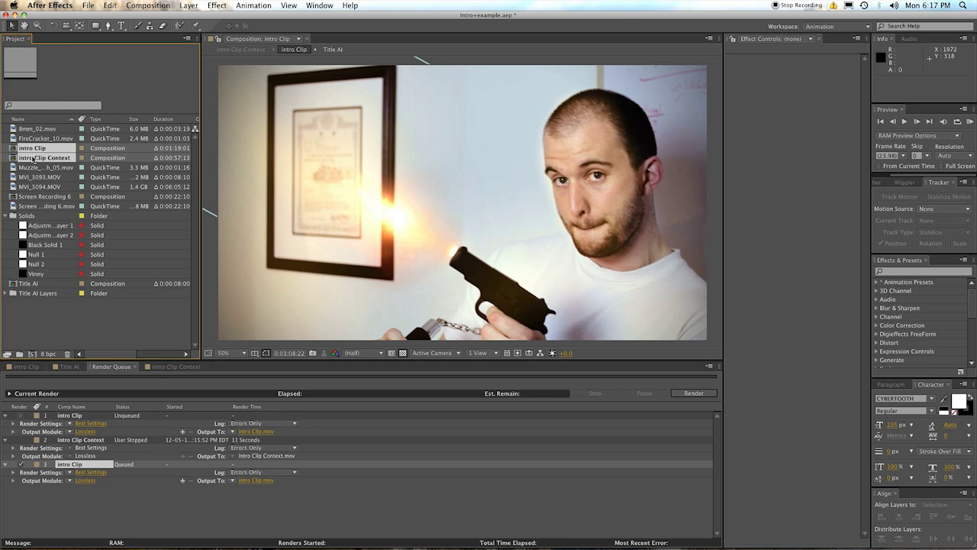
left_click(23, 200, "super")
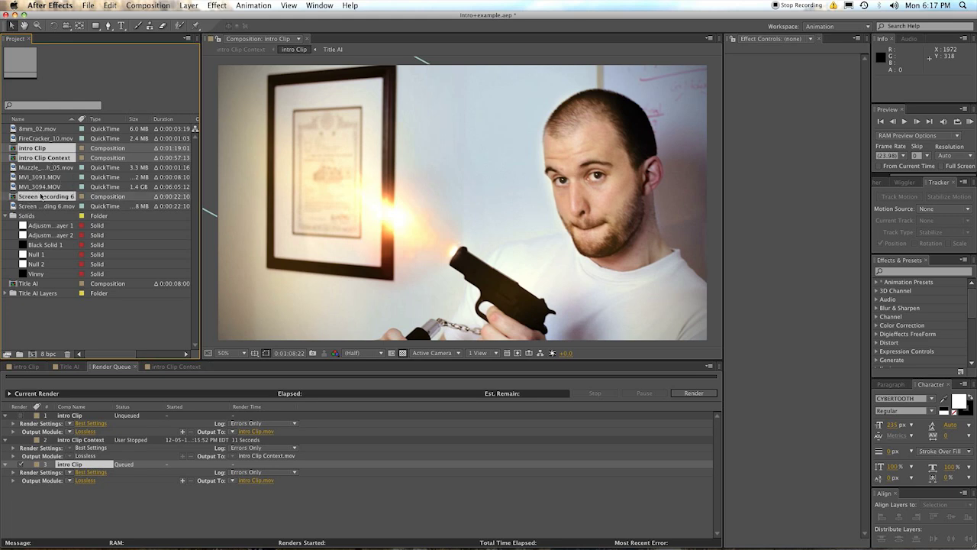
left_click_drag(41, 197, 69, 478)
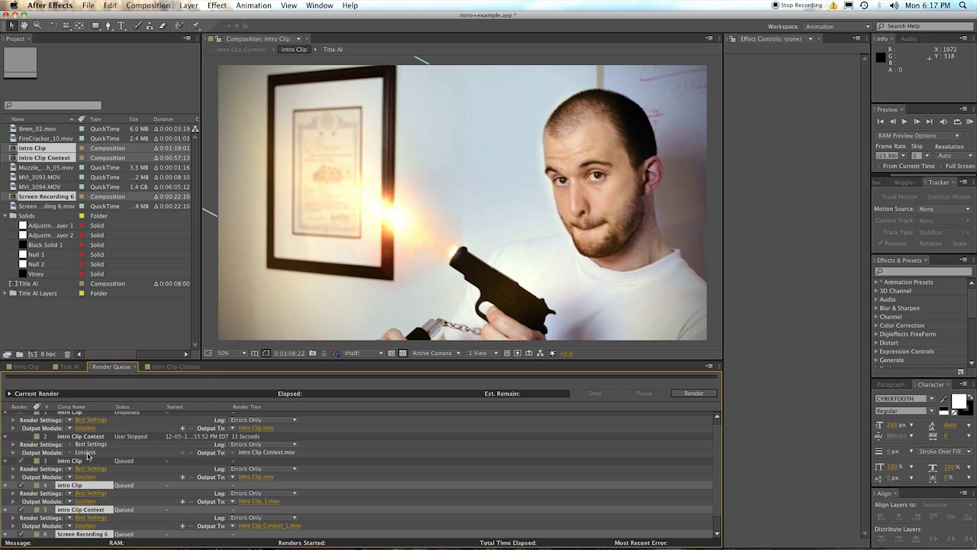
left_click(41, 176)
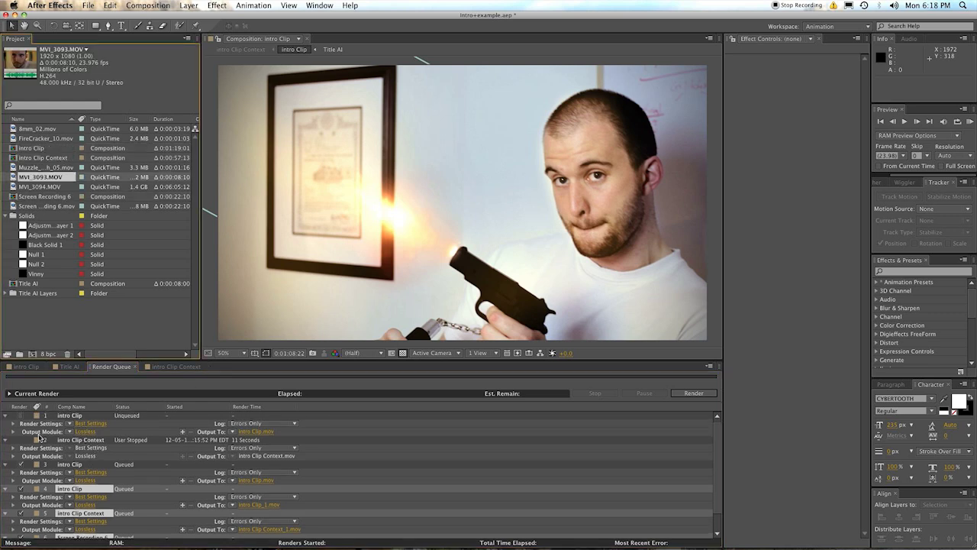
left_click_drag(164, 361, 173, 268)
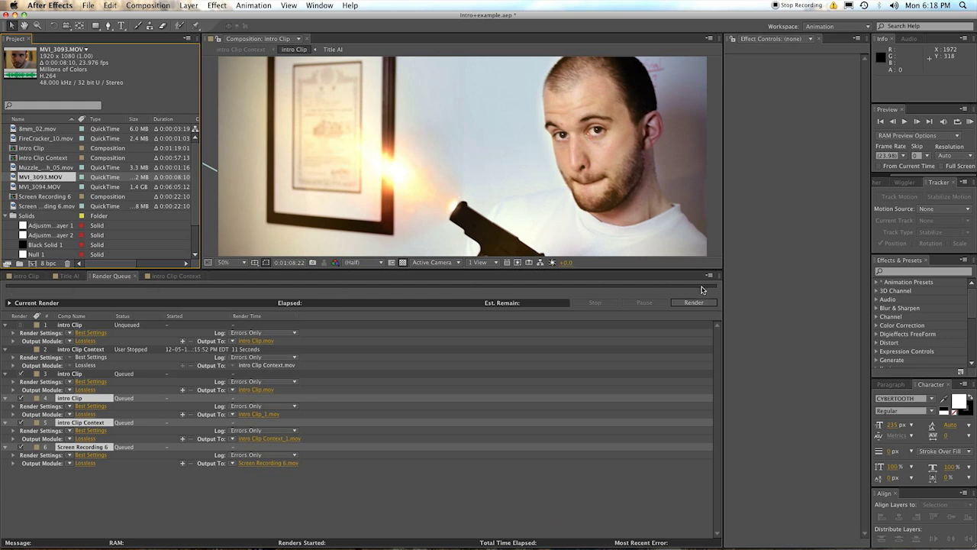
left_click(10, 303)
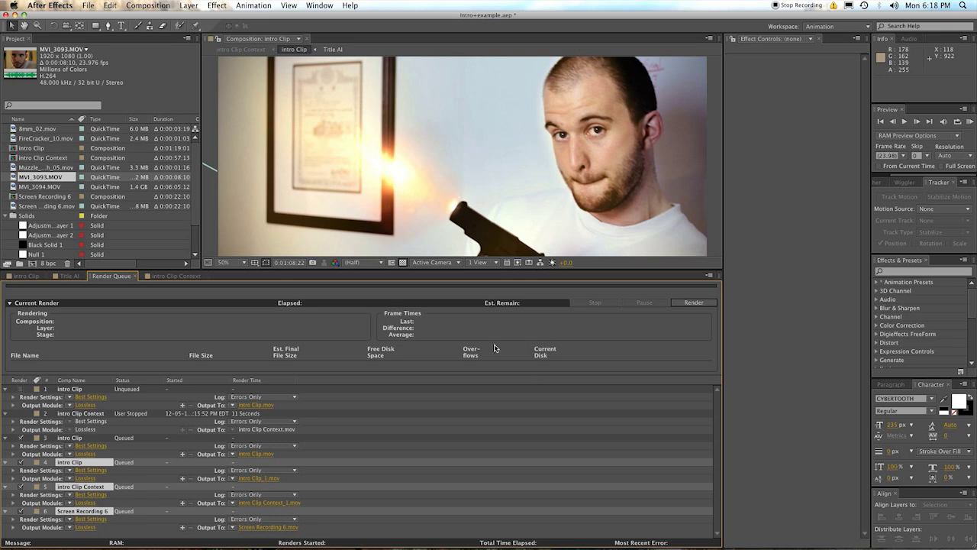
left_click(10, 303)
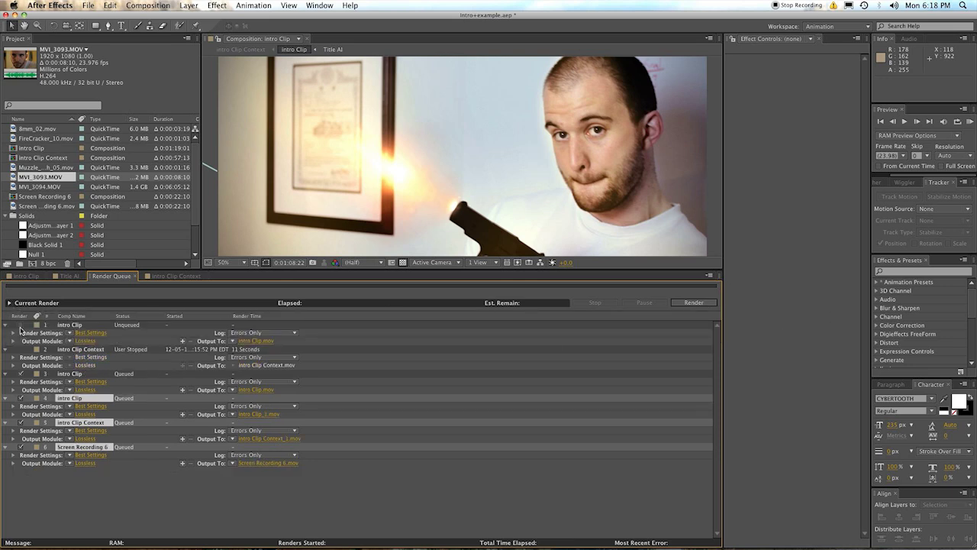
left_click(67, 326)
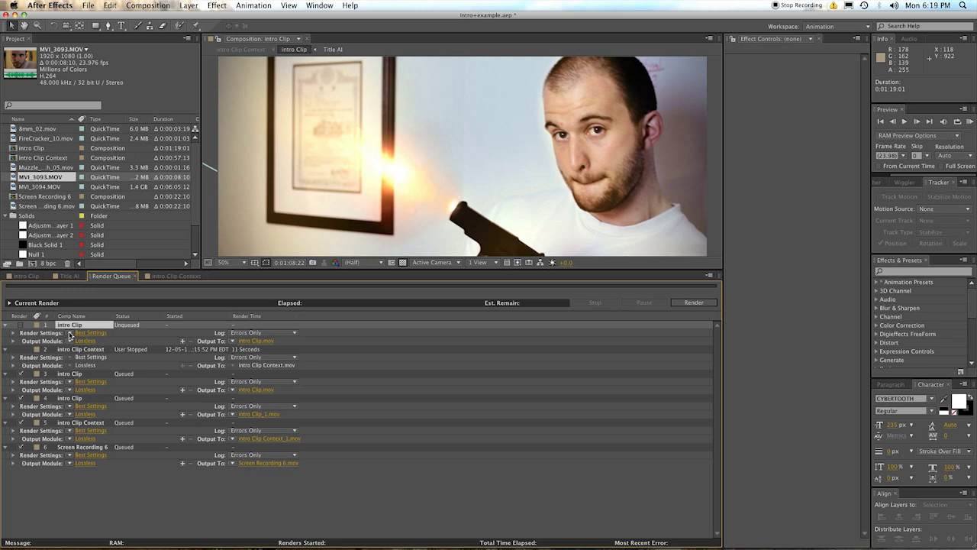
Step: Set render item 1 (intro Clip) to Best Settings and show its output module templates
left_click(70, 334)
left_click(66, 335)
left_click(68, 333)
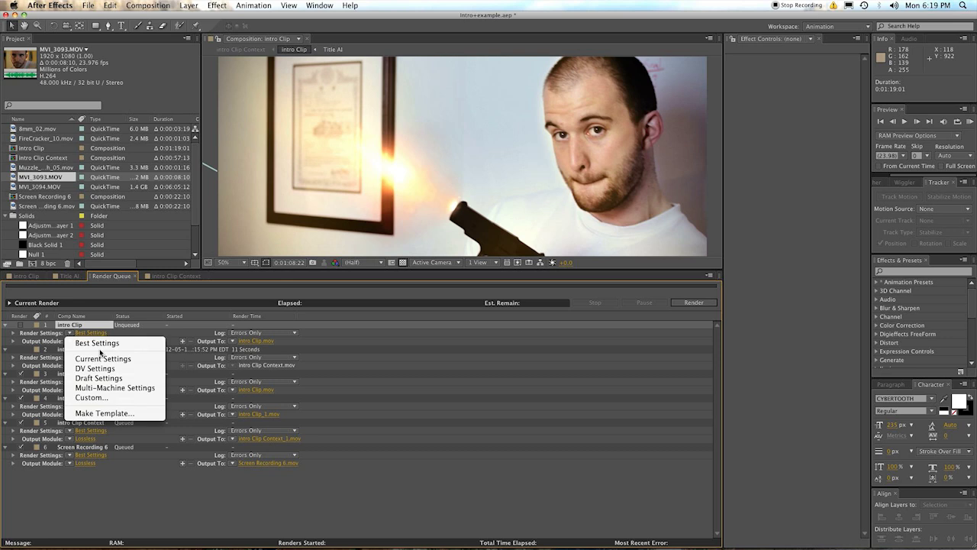
left_click(96, 343)
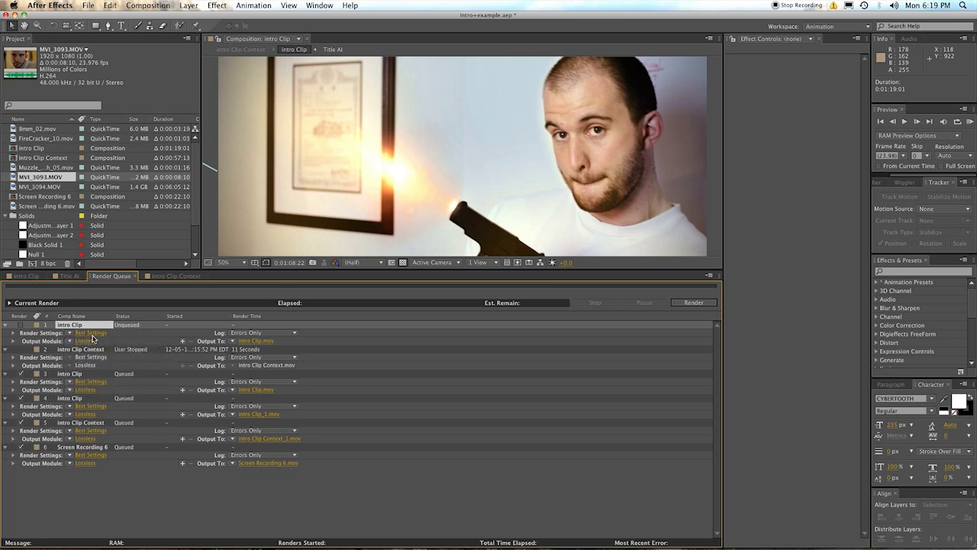
left_click(68, 334)
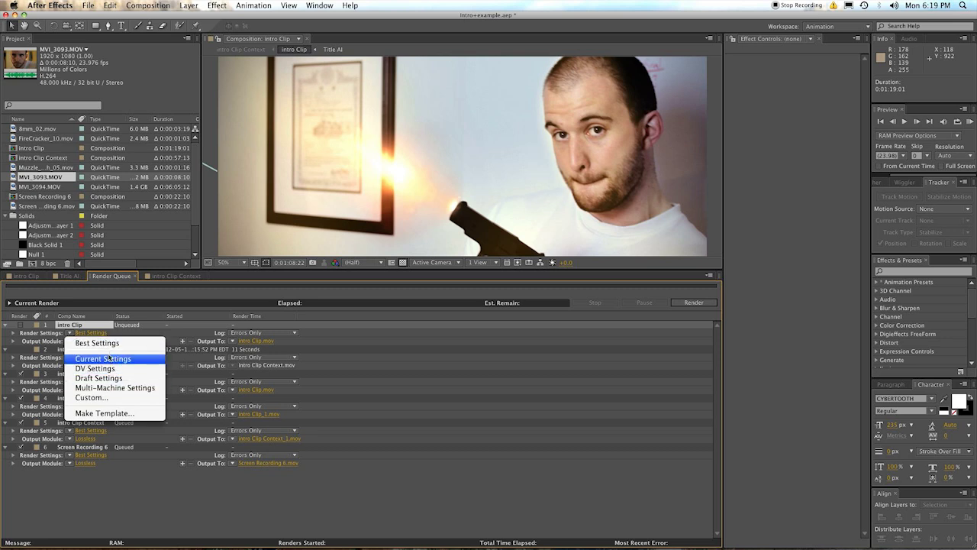
left_click(98, 343)
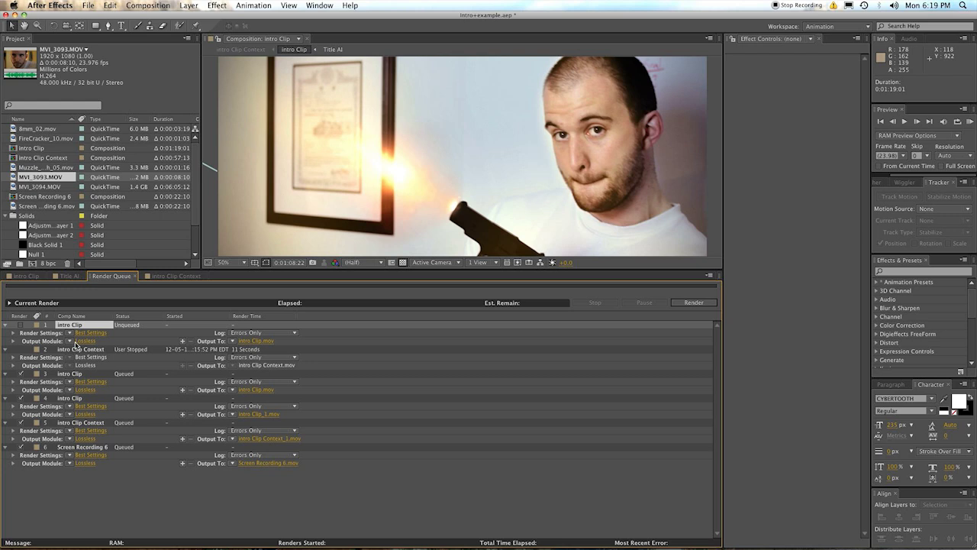
left_click(72, 342)
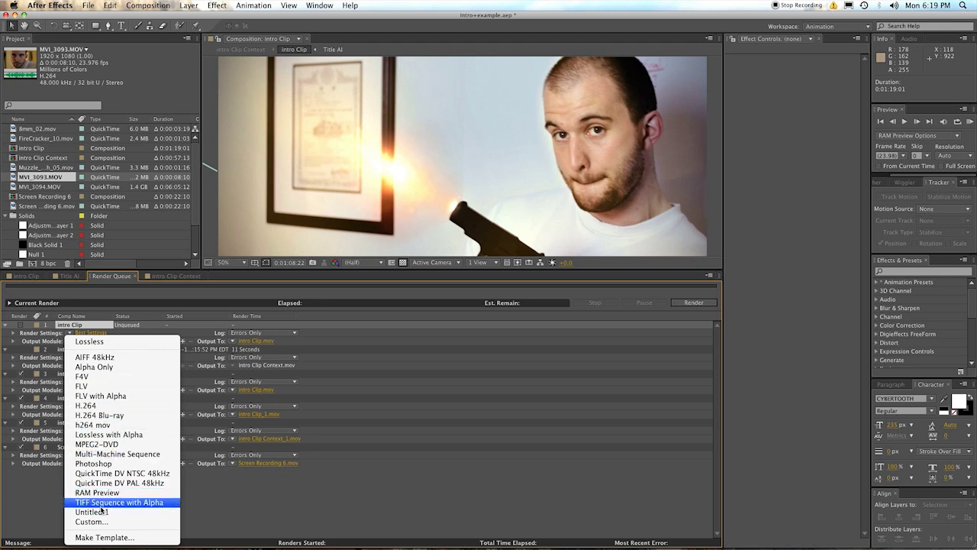
Step: Review intro Clip's Lossless output settings unchanged and mark item 1 for rendering
left_click(244, 515)
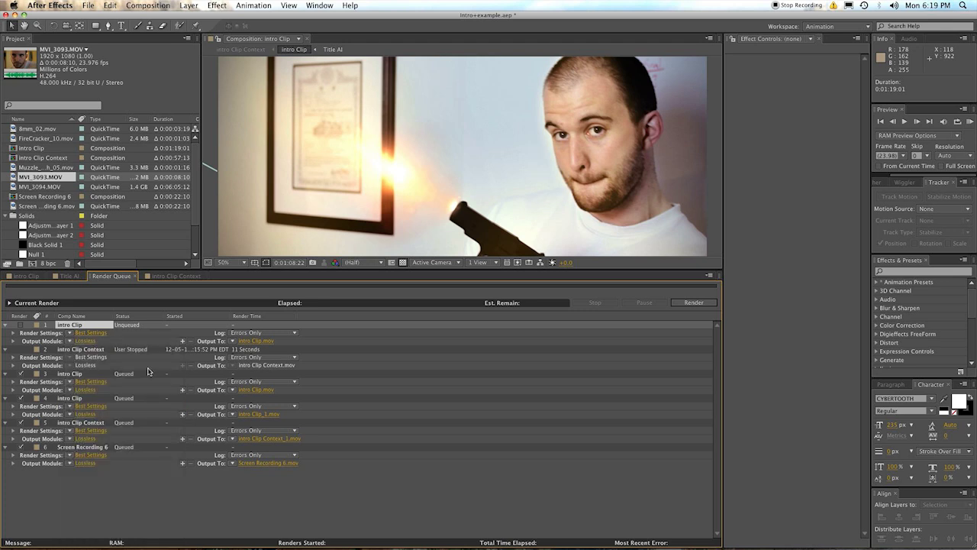
left_click(84, 341)
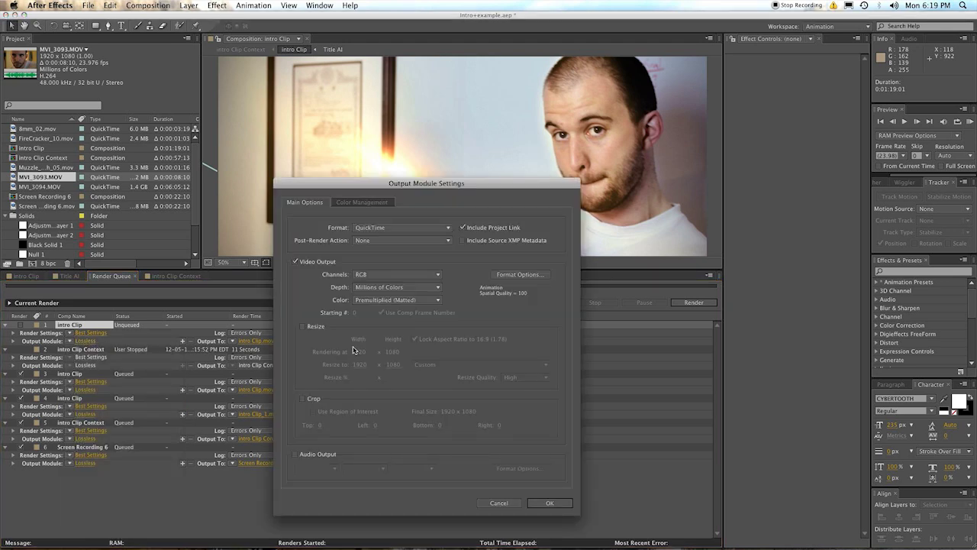
left_click(504, 509)
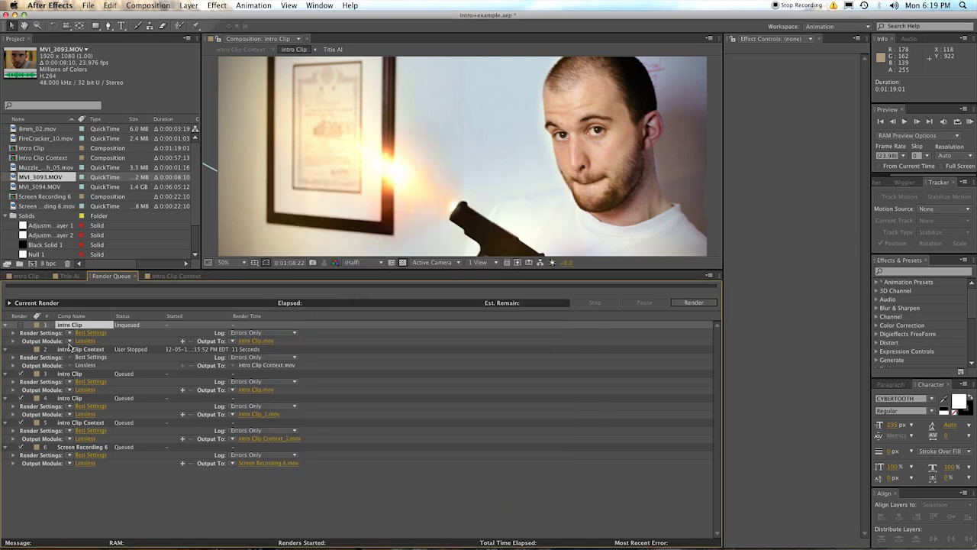
left_click(69, 342)
left_click(83, 338)
Step: Switch intro Clip's output module to H.264, writing intro Clip.mp4, and review its settings
left_click(82, 341)
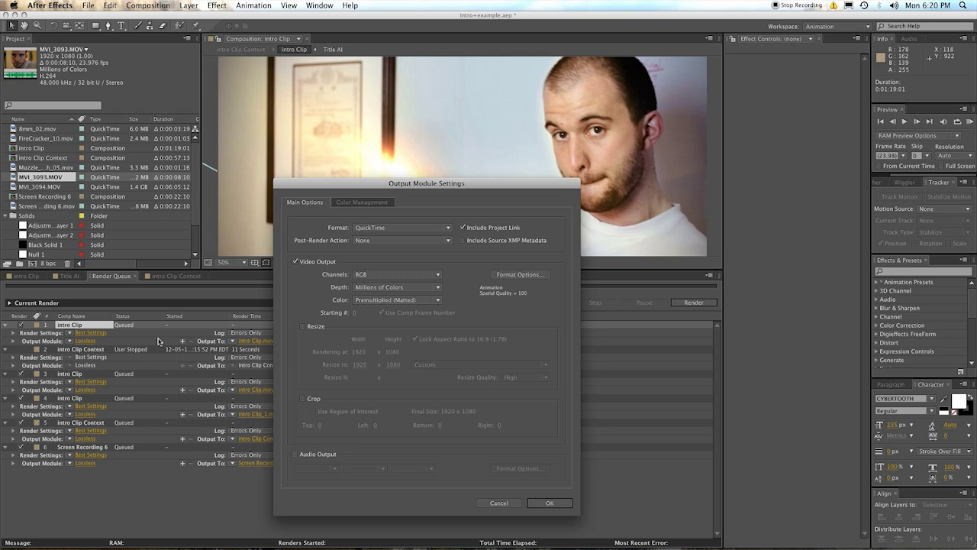
left_click(527, 505)
left_click(69, 342)
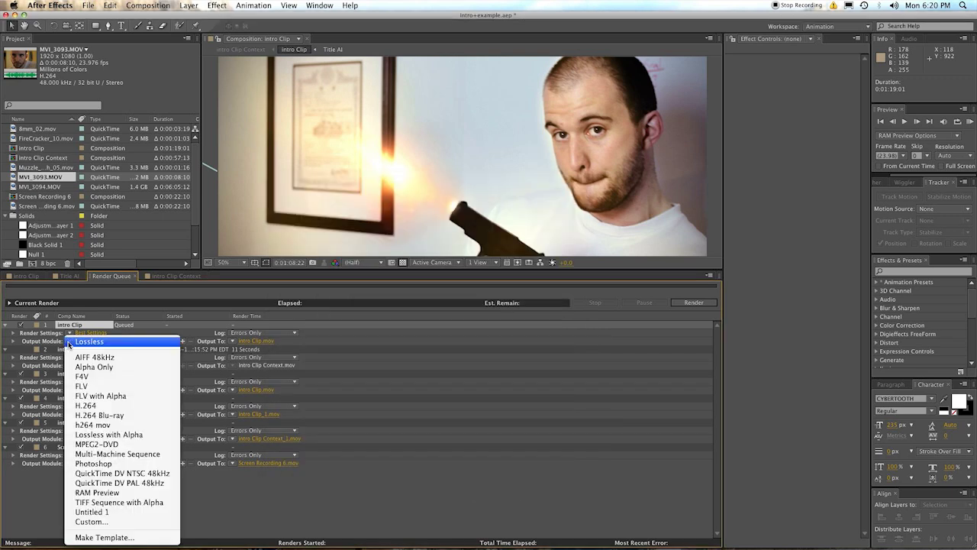
left_click(97, 407)
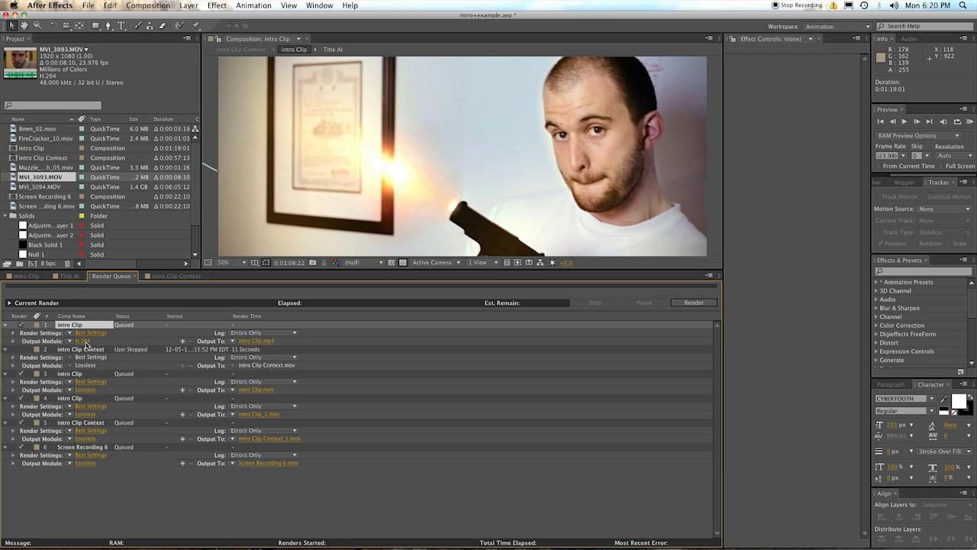
left_click(80, 341)
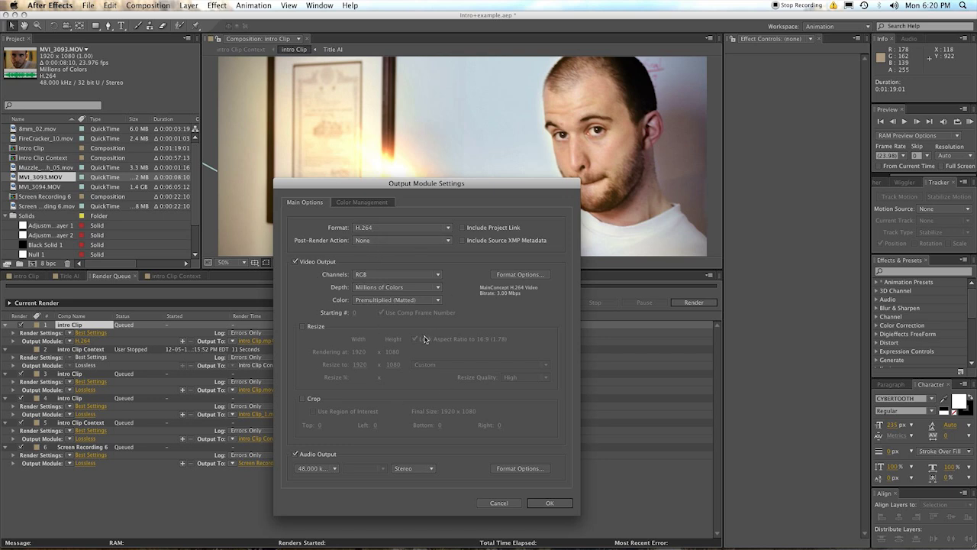
left_click(495, 503)
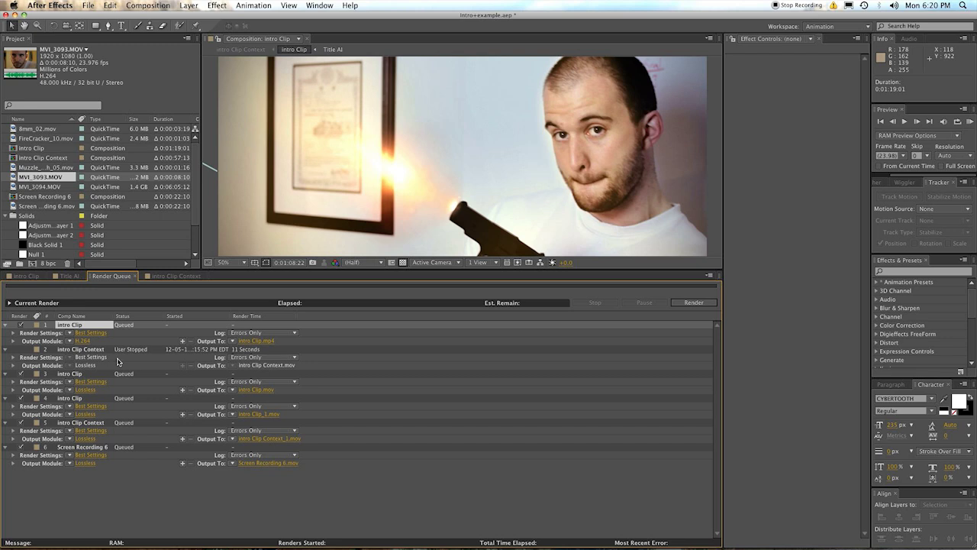
Step: Name intro Clip's output with Comp And Output Module Name, giving intro Clip_H.264.mp4
left_click(287, 345)
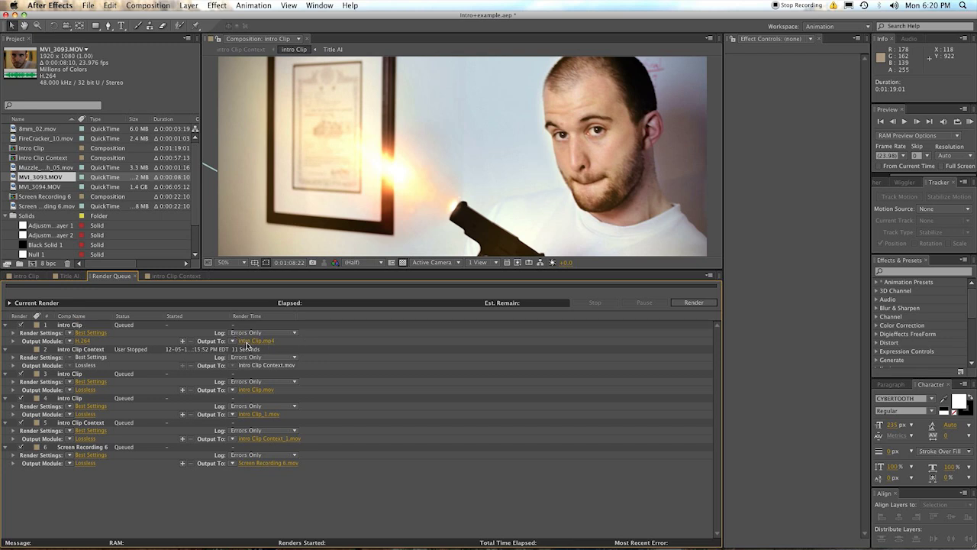
left_click(249, 346)
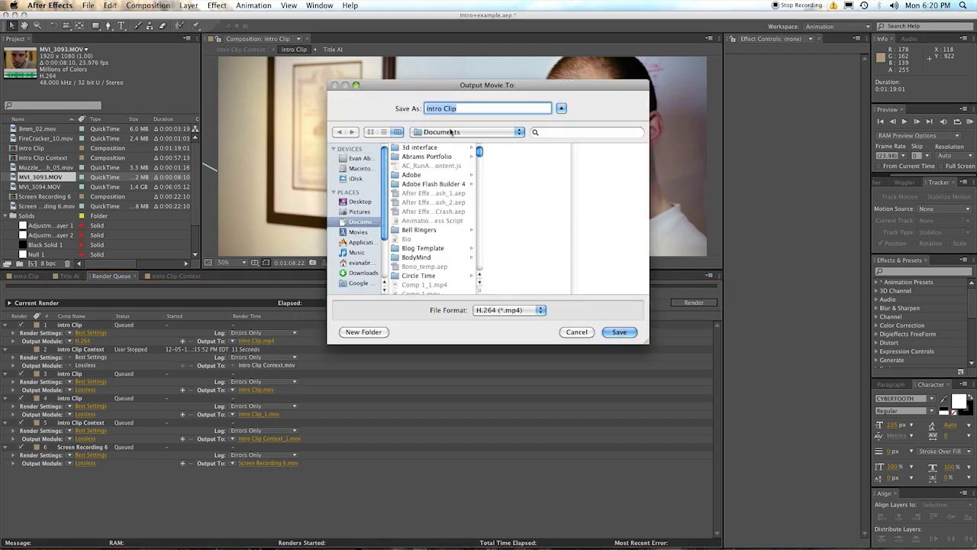
left_click(579, 331)
left_click(232, 340)
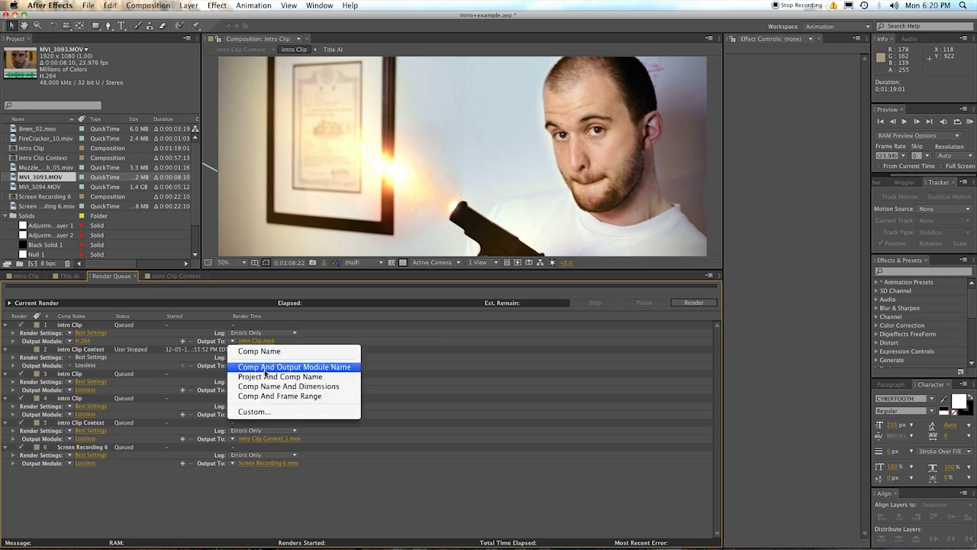
left_click(271, 369)
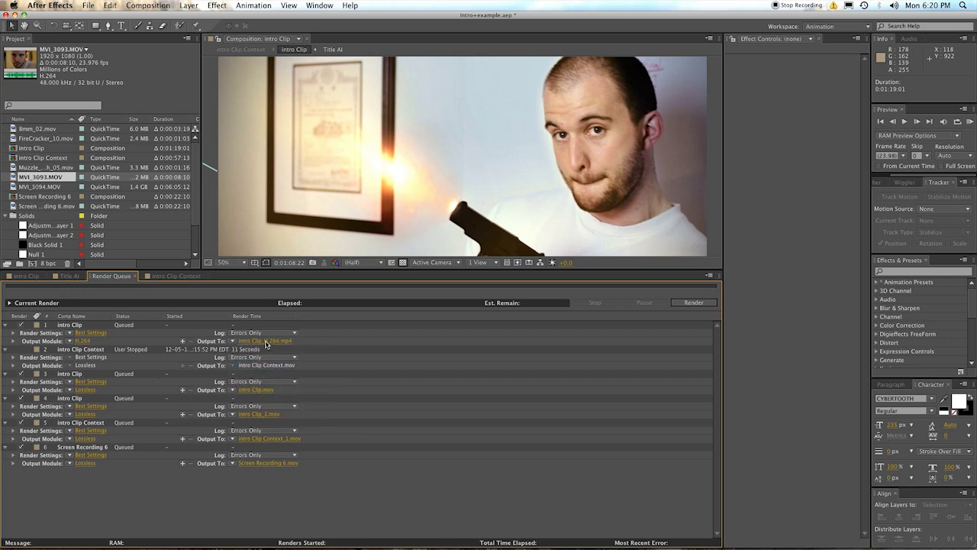
Step: Add two Lossless output modules and rename the second to intro Clip_Lossless.mov
left_click(183, 342)
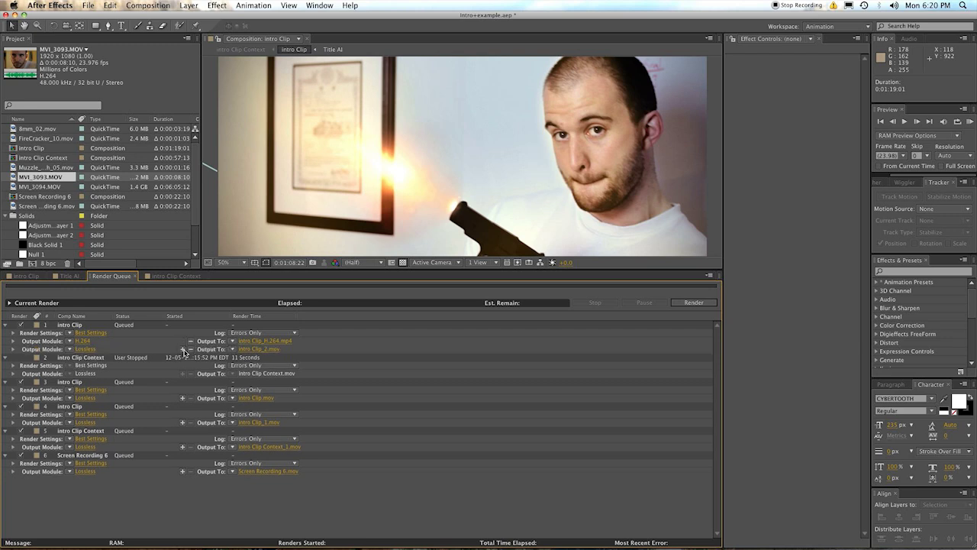
left_click(183, 349)
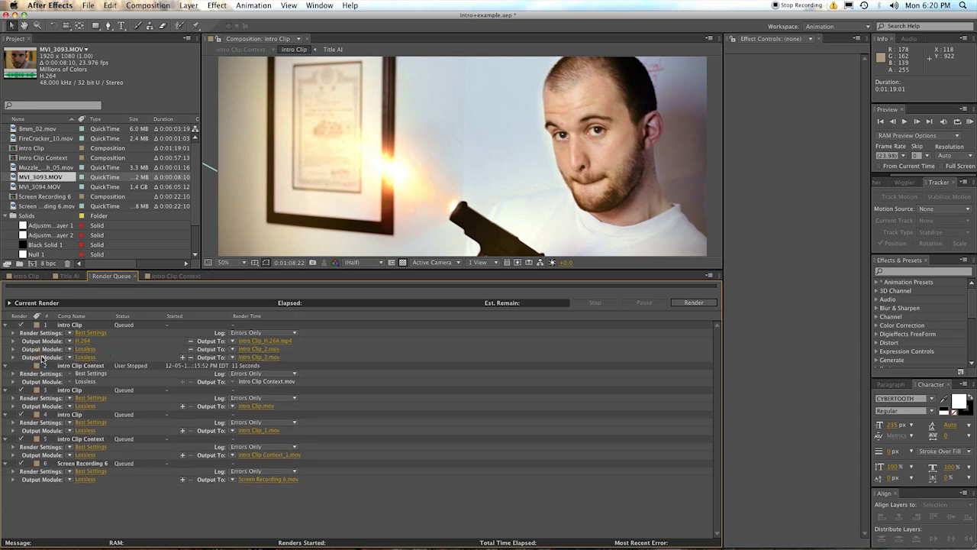
left_click(84, 356)
left_click(499, 502)
left_click(234, 349)
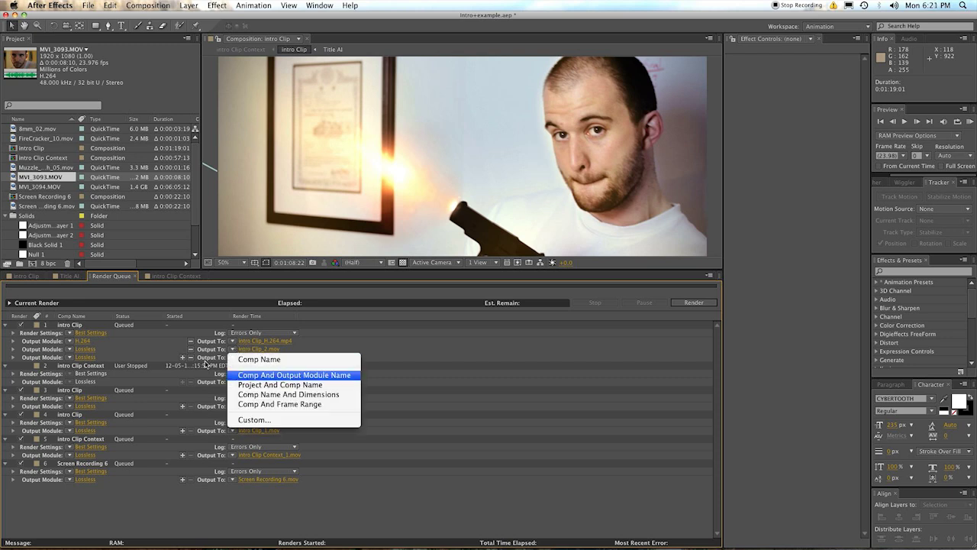
left_click(249, 375)
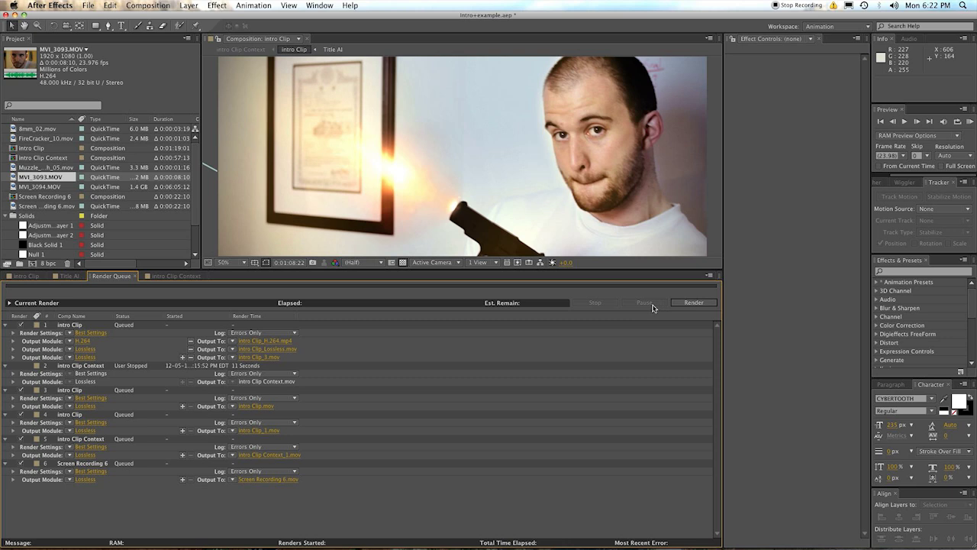
left_click(69, 326)
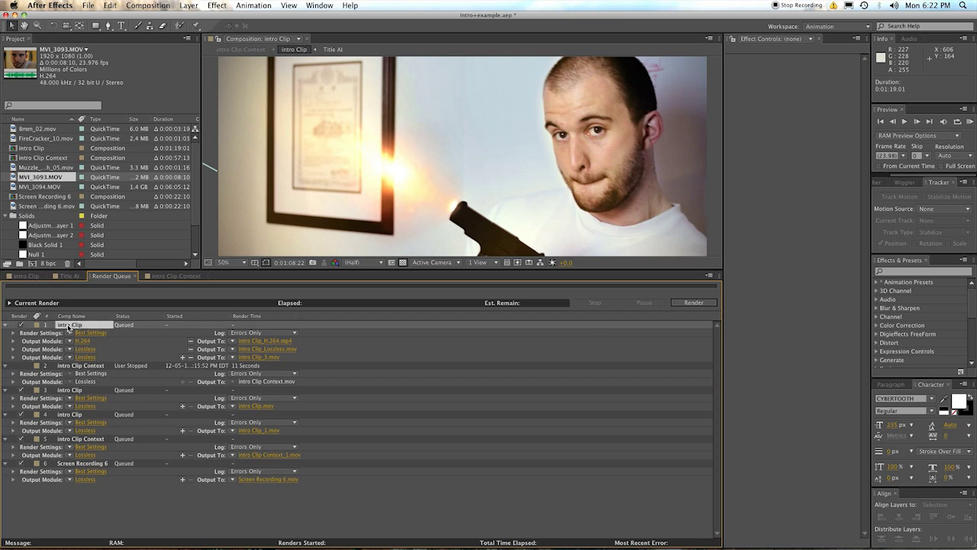